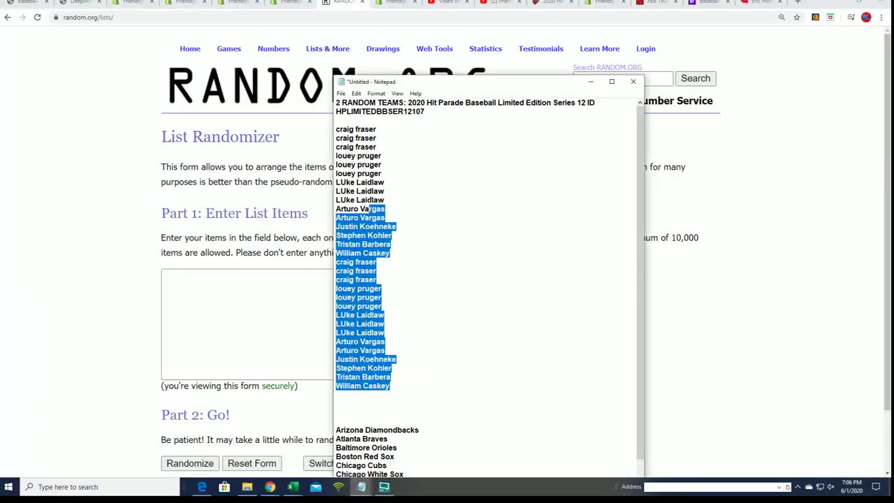
Step: Copy the 30 owner names and paste them into the List Randomizer box
right_click(350, 138)
click(377, 170)
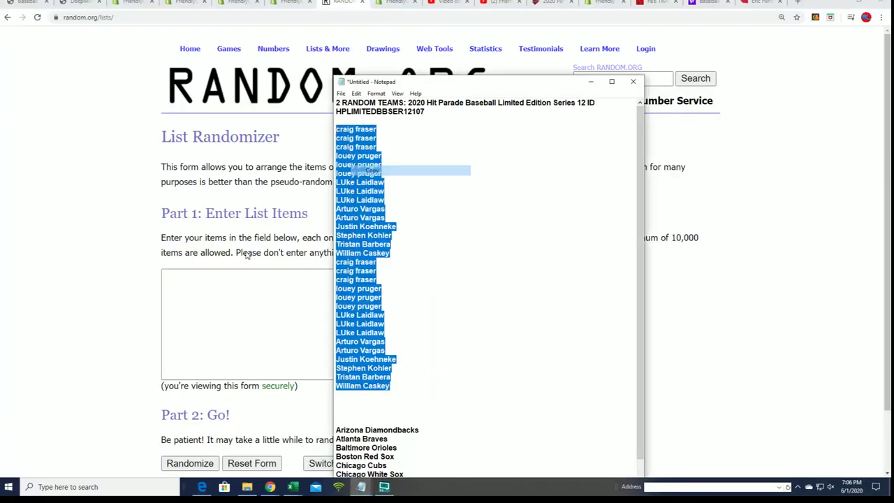
click(179, 276)
right_click(179, 276)
click(220, 352)
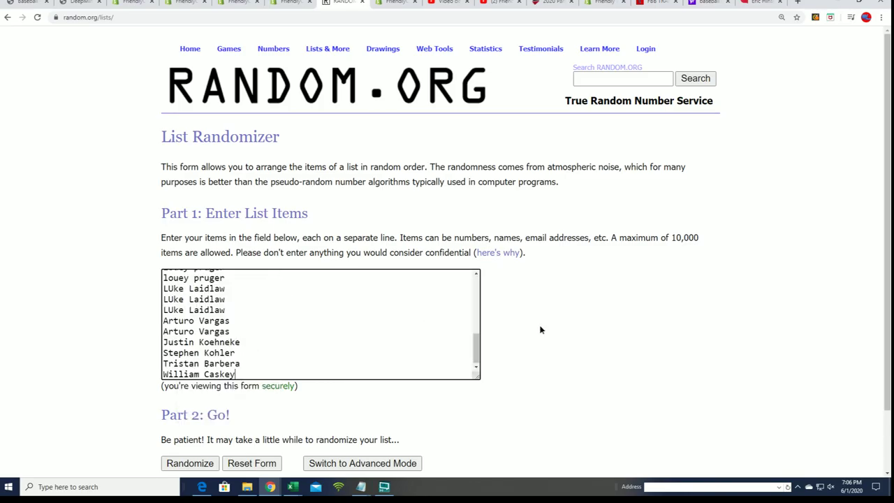
Step: Randomize the owner list, then reshuffle it five more times with Again!
scroll(354, 370, down, 1)
click(204, 395)
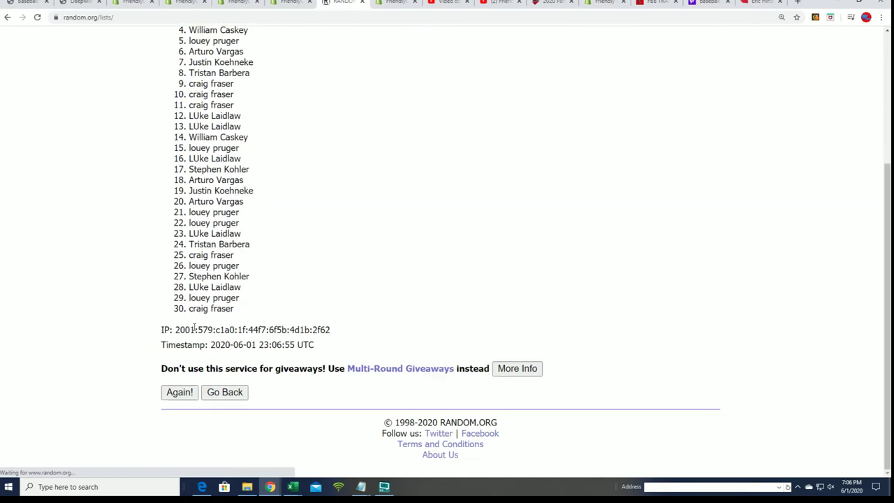
click(176, 392)
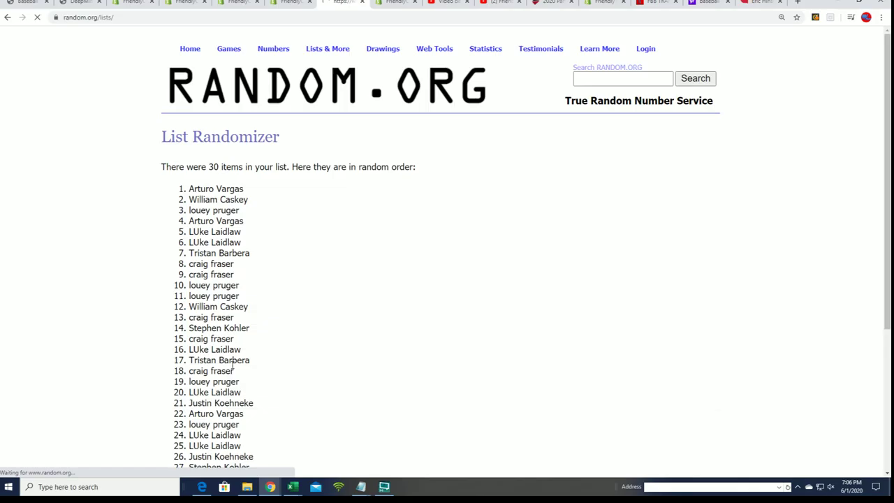
scroll(241, 409, down, 3)
click(179, 393)
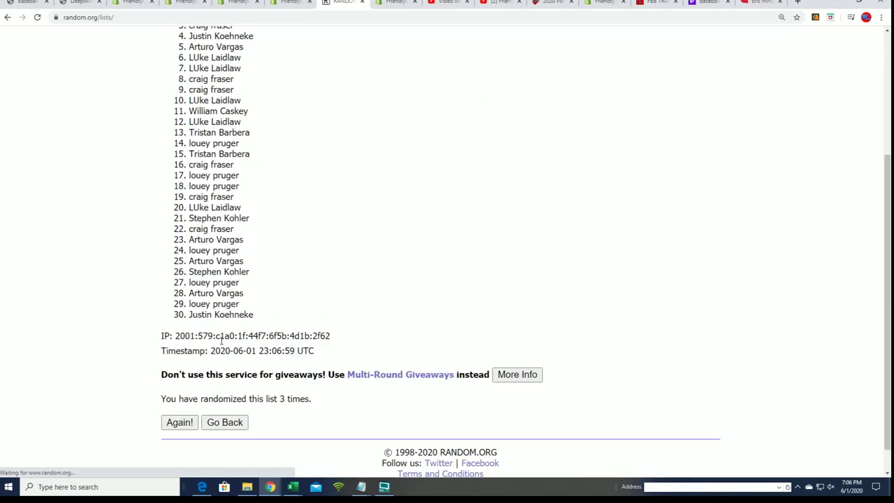
scroll(174, 377, down, 1)
click(173, 395)
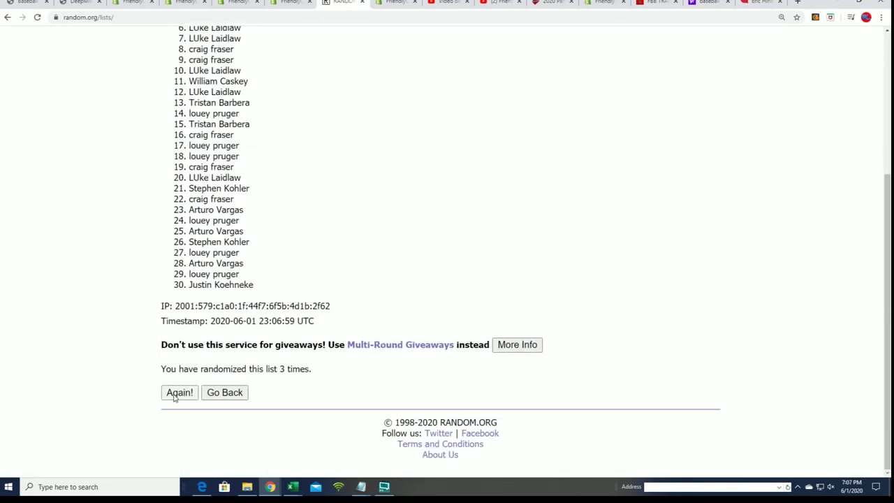
scroll(173, 405, down, 1)
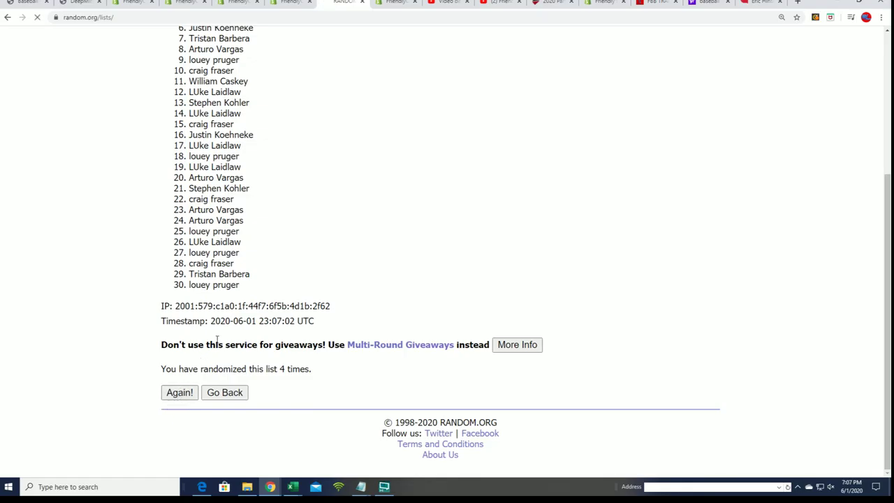
click(178, 393)
scroll(176, 392, down, 3)
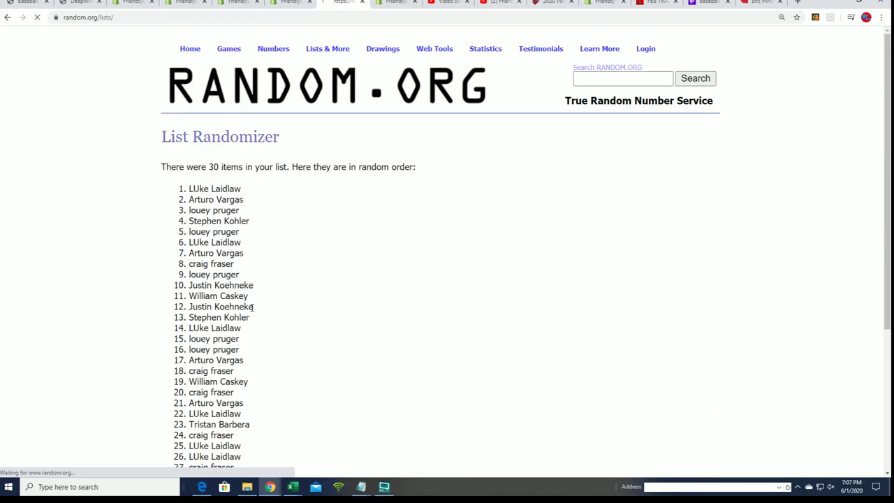
scroll(248, 321, down, 3)
click(178, 393)
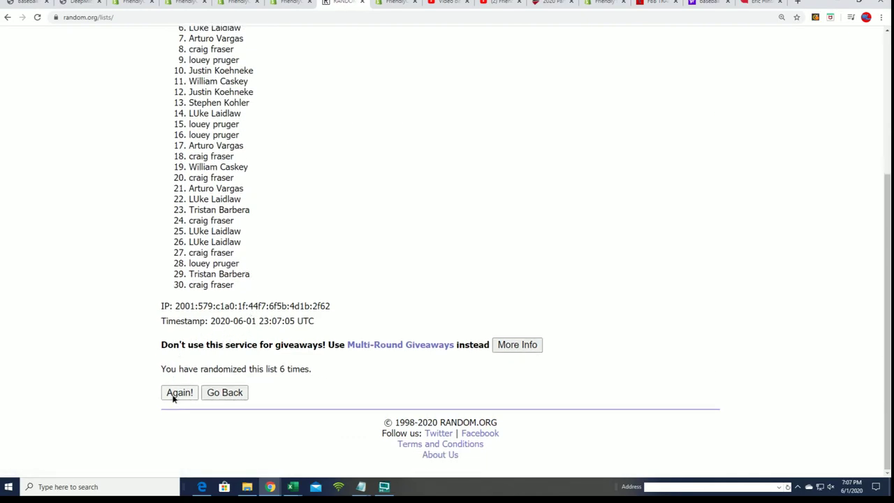
Step: Select the final shuffled owner list and copy it
mouse_move(188, 142)
mouse_down()
mouse_move(210, 236)
mouse_move(263, 360)
mouse_move(252, 362)
mouse_up()
scroll(224, 280, down, 1)
right_click(218, 306)
click(229, 313)
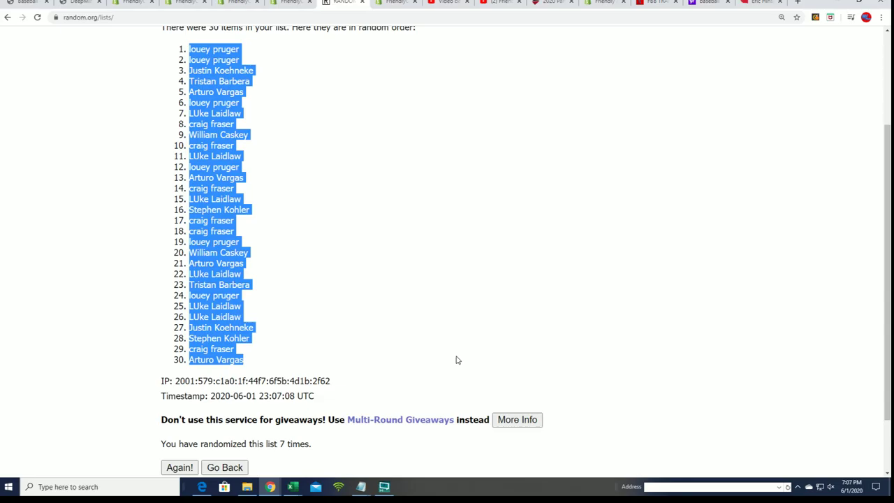
scroll(466, 361, up, 2)
scroll(463, 347, down, 1)
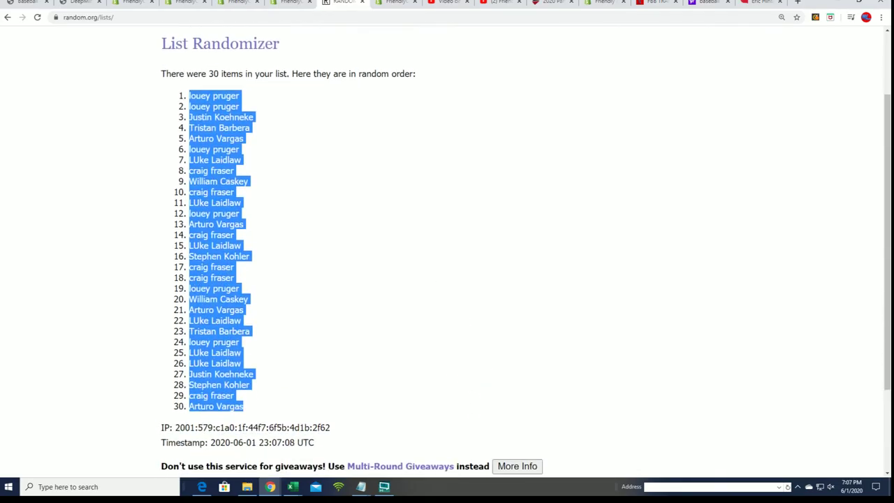
Step: Paste the shuffled owner names into A2:A31, then minimize Excel to return to the browser
key(alt+Tab)
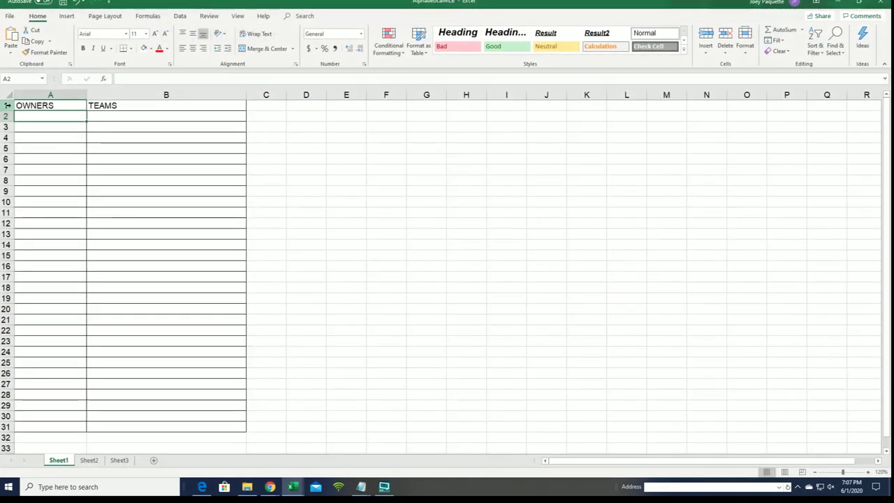
key(ctrl+v)
click(113, 116)
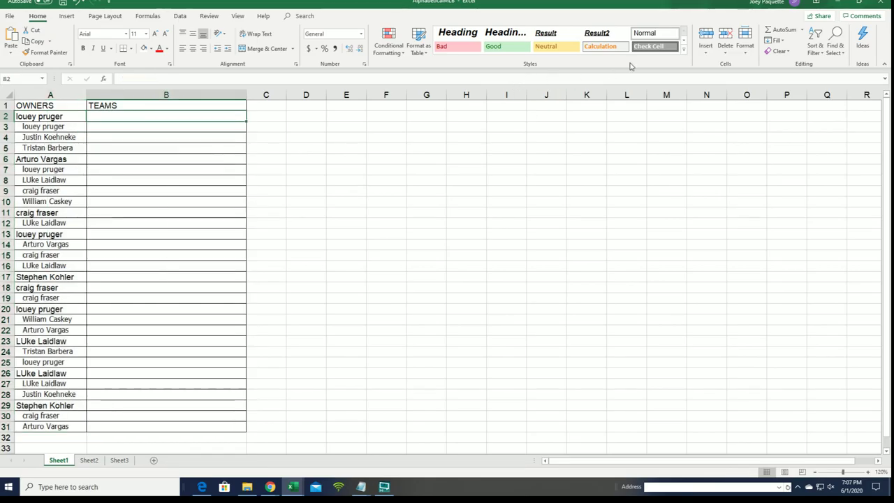
click(834, 5)
scroll(379, 174, up, 2)
Step: Reload a blank List Randomizer form and copy the 30 MLB teams from Notepad
mouse_move(313, 61)
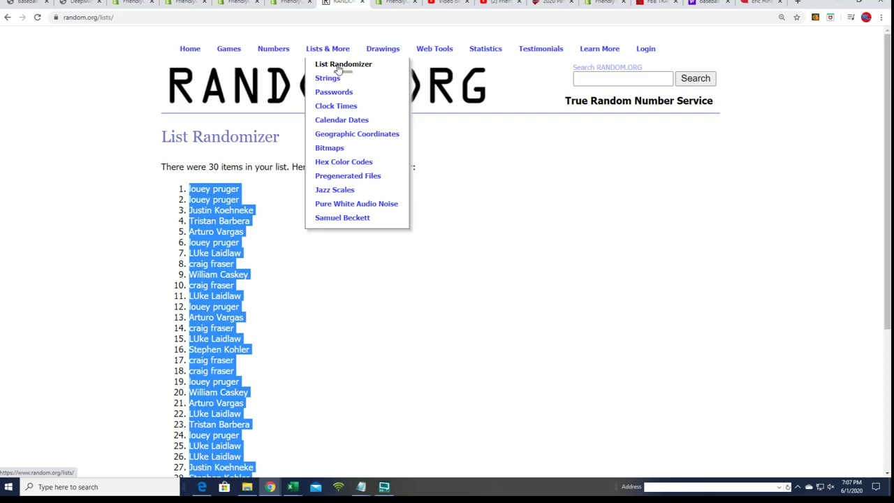
click(339, 70)
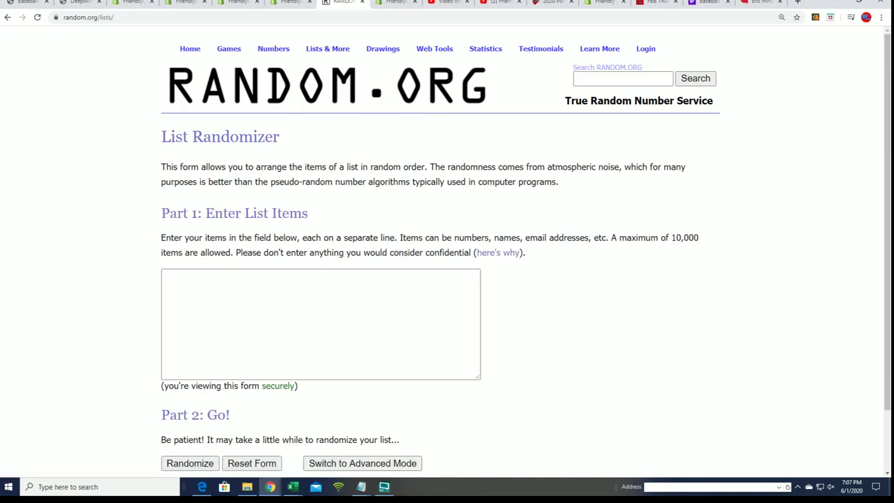
click(361, 487)
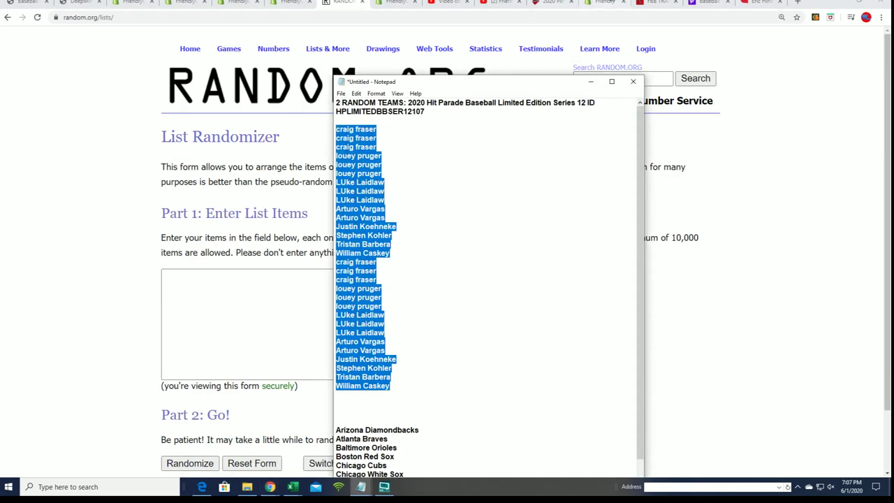
drag(515, 79, 524, 6)
scroll(515, 375, down, 5)
mouse_move(437, 457)
mouse_down()
mouse_move(346, 381)
mouse_move(347, 209)
mouse_up()
right_click(352, 222)
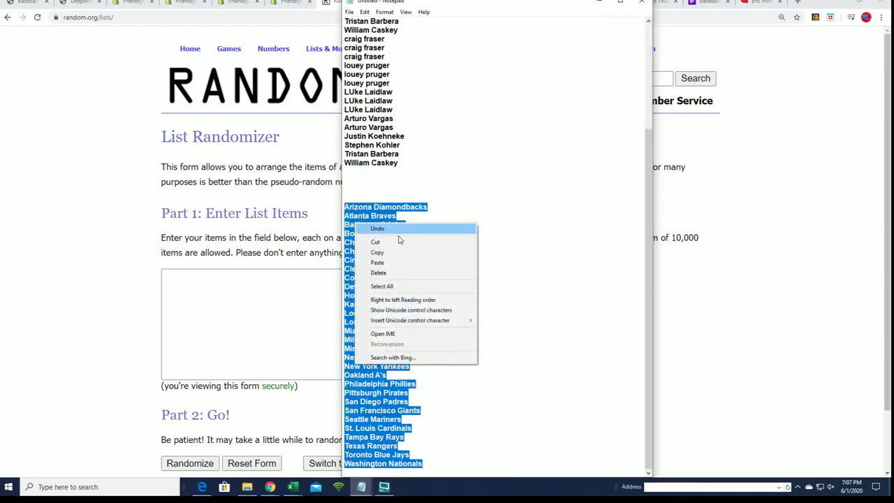
click(379, 253)
Step: Paste the team list into the list box and randomize it
click(222, 279)
right_click(222, 278)
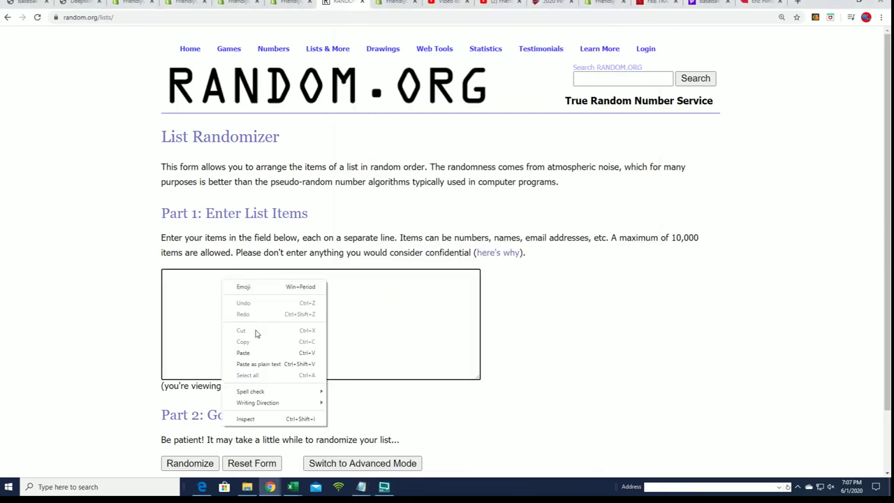
click(249, 351)
scroll(409, 384, down, 2)
click(167, 397)
Step: Reshuffle the team list six more times with Again!
scroll(177, 372, down, 3)
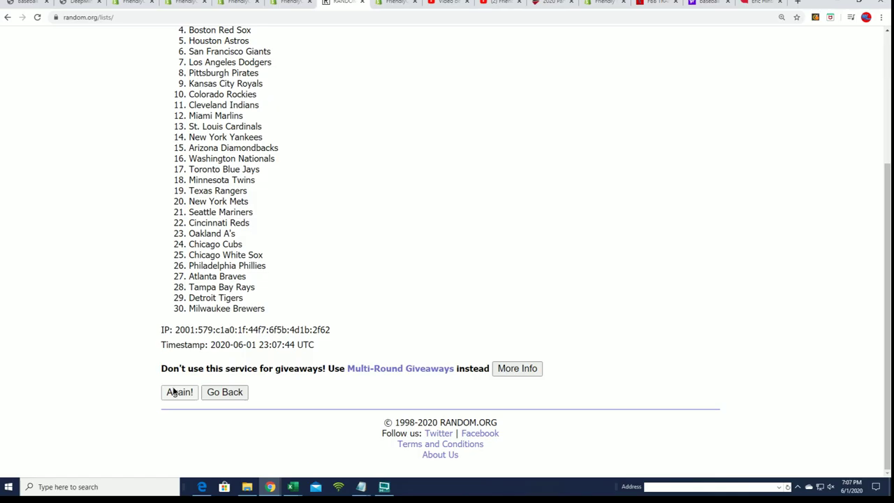
click(179, 393)
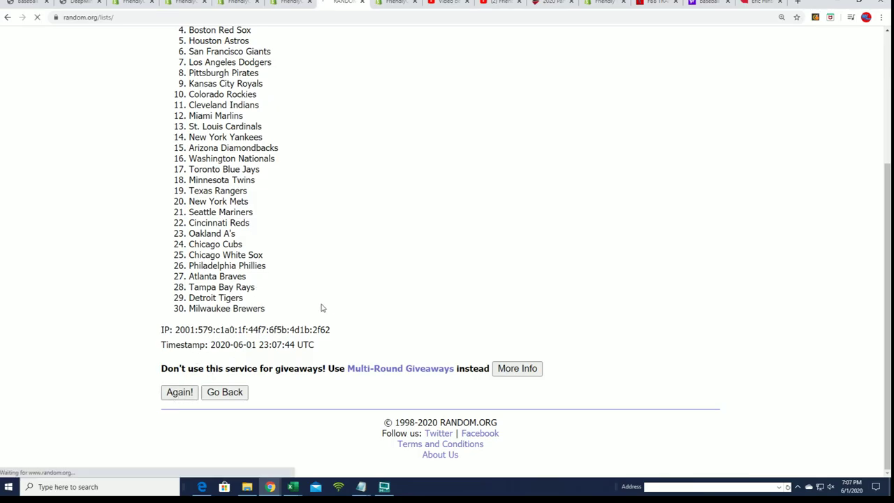
scroll(259, 314, down, 3)
click(179, 392)
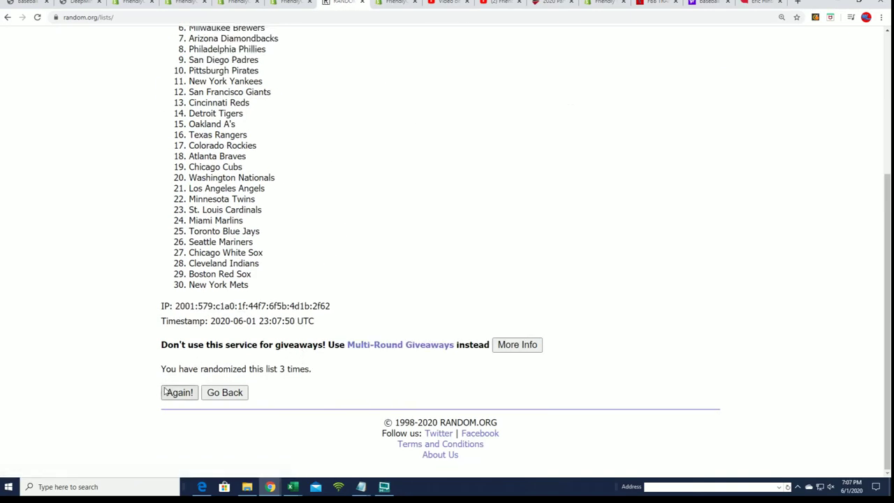
click(166, 393)
click(168, 393)
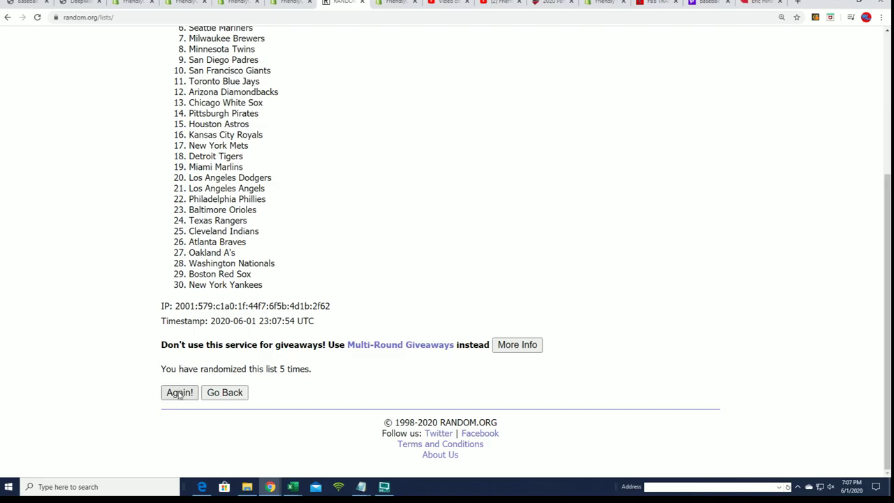
click(179, 393)
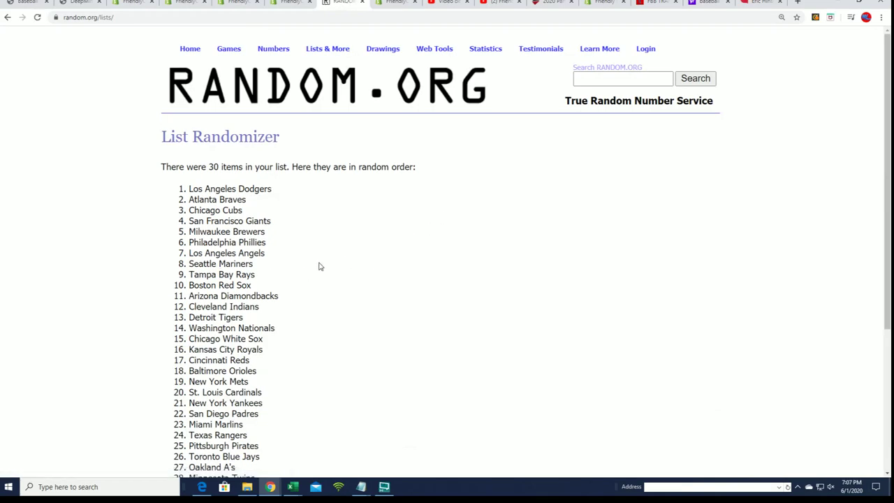
scroll(318, 272, down, 3)
click(175, 393)
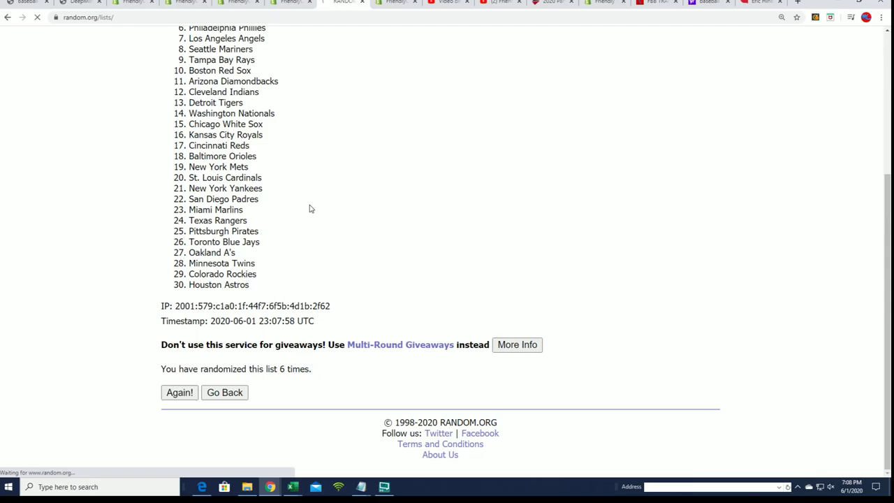
Step: Select and copy the final team order, Minnesota Twins through Milwaukee Brewers
mouse_move(198, 95)
mouse_down()
mouse_move(193, 128)
mouse_move(272, 395)
mouse_up()
right_click(236, 320)
click(245, 327)
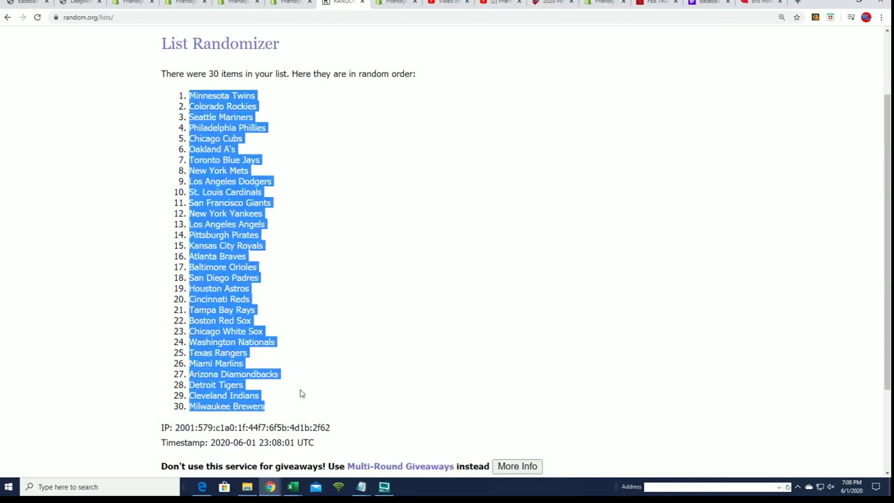
scroll(282, 412, down, 3)
scroll(300, 357, up, 3)
key(alt+Tab)
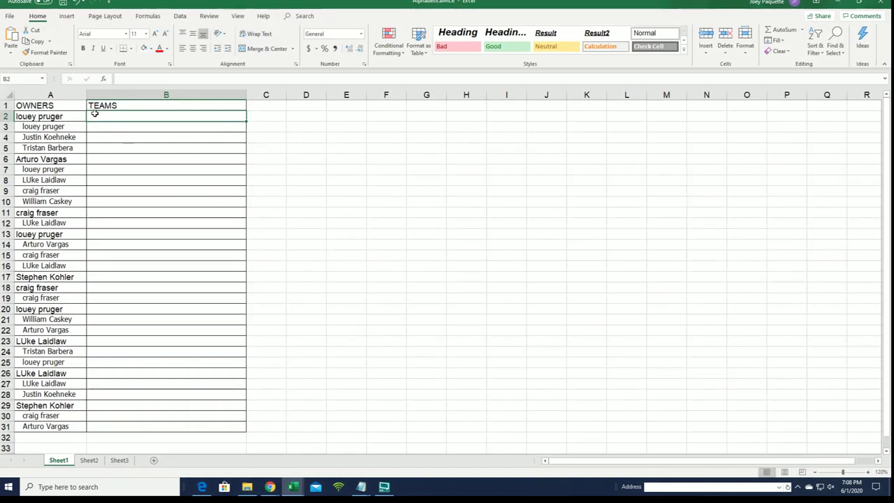
Step: Paste Special the shuffled teams into B2 as Text, starting with Minnesota Twins
right_click(96, 116)
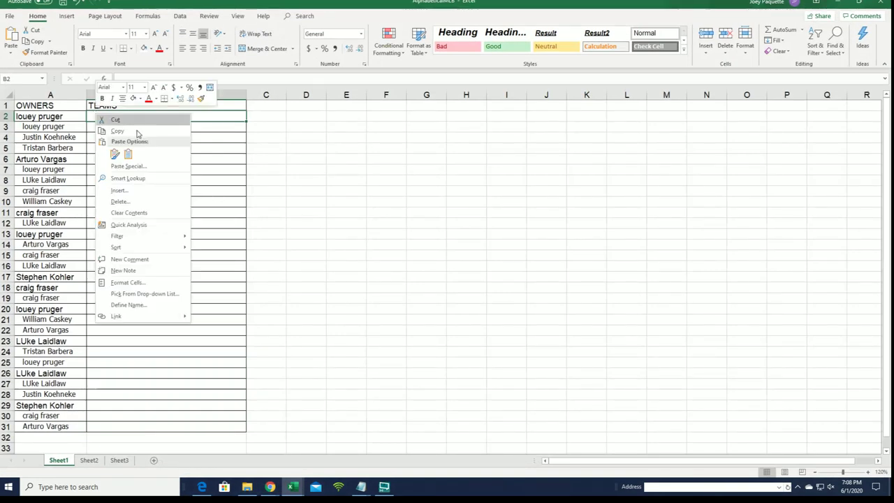
click(125, 165)
click(38, 116)
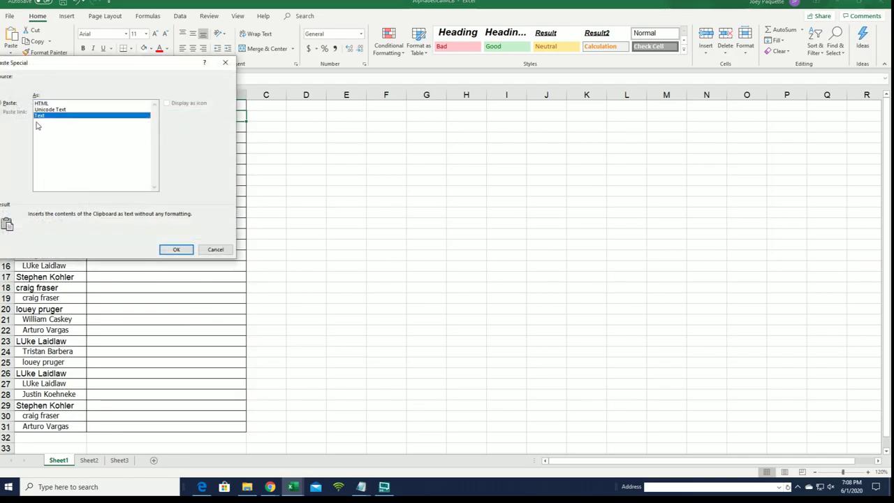
click(176, 250)
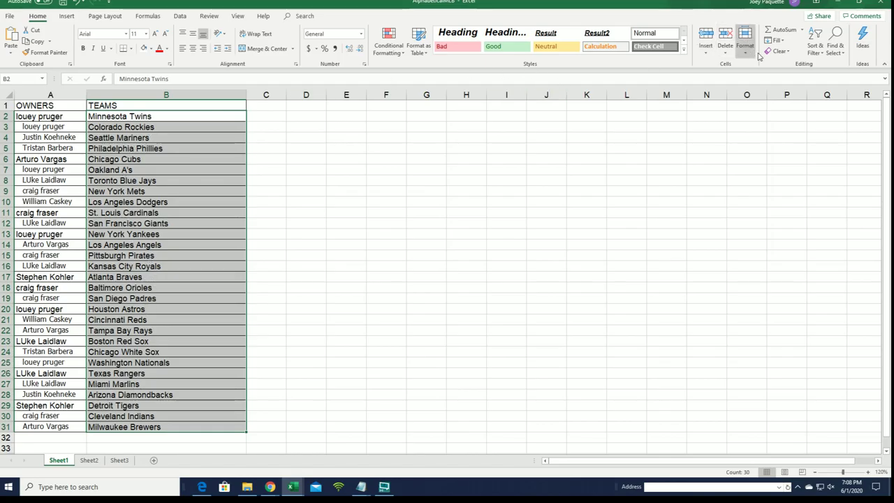
Step: Sort A to Z by team with the selection expanded, Arizona Diamondbacks through Washington Nationals
click(816, 43)
click(815, 69)
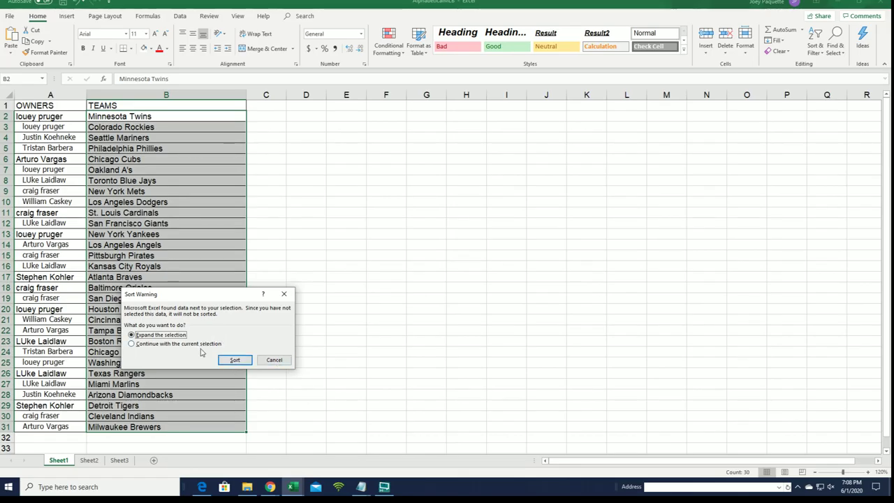
click(232, 359)
click(458, 281)
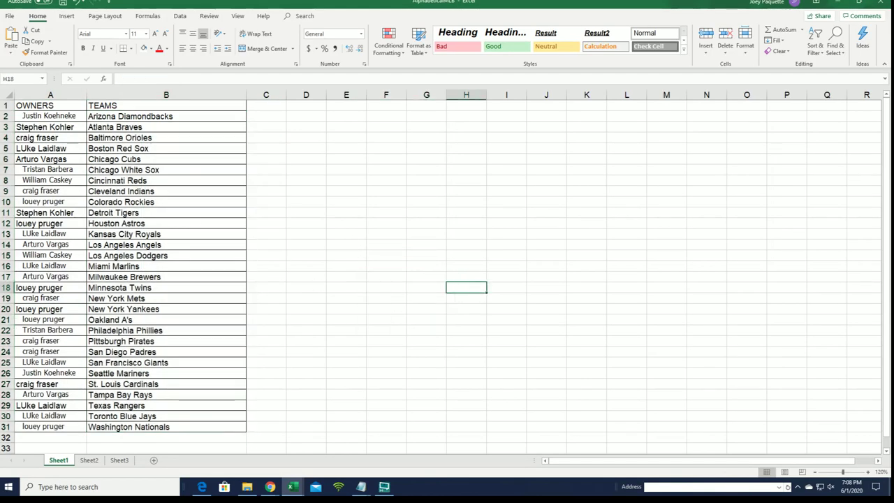